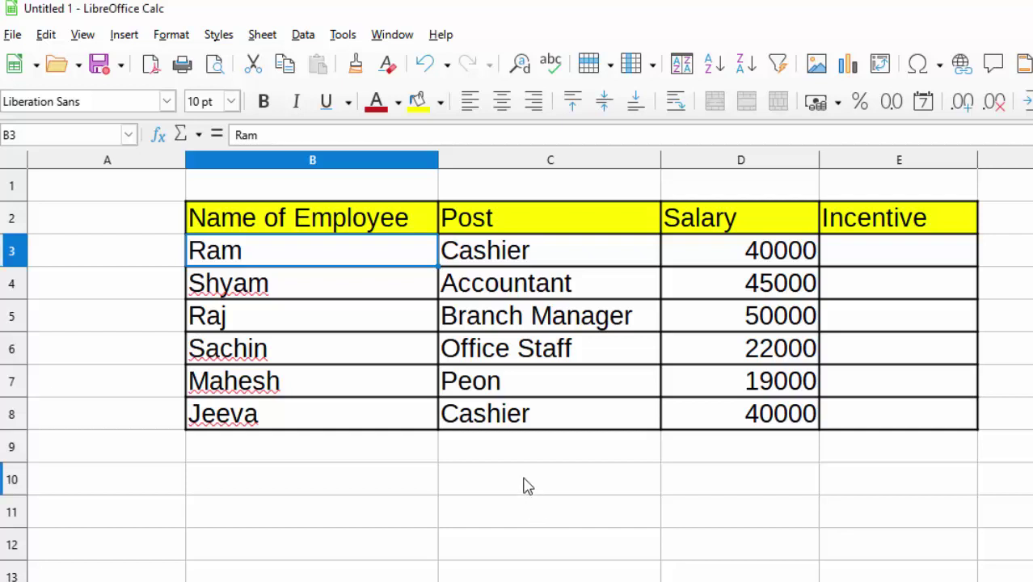
Go through the employee names in the table one by one, starting with Ram
click(525, 484)
click(263, 254)
click(278, 293)
click(284, 321)
click(296, 362)
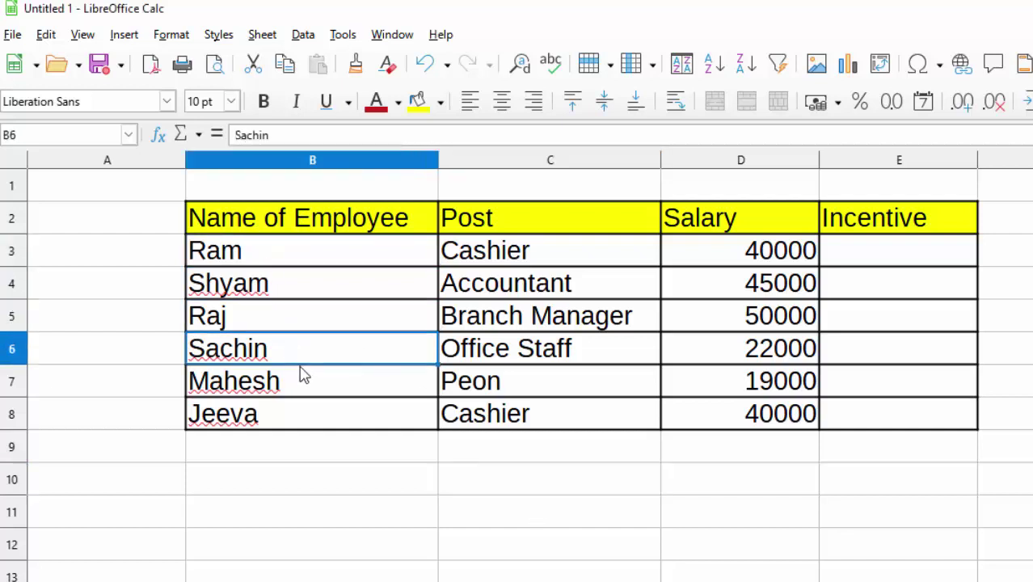
click(304, 387)
click(311, 421)
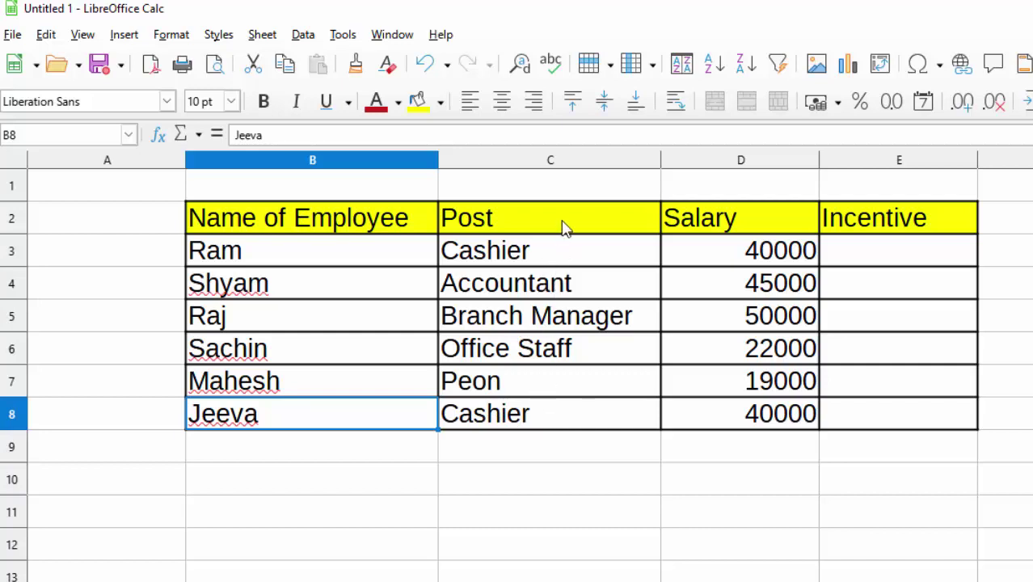
Format salaries D3:D8 as ₹ Default rupee currency with two decimals
drag(754, 255, 759, 422)
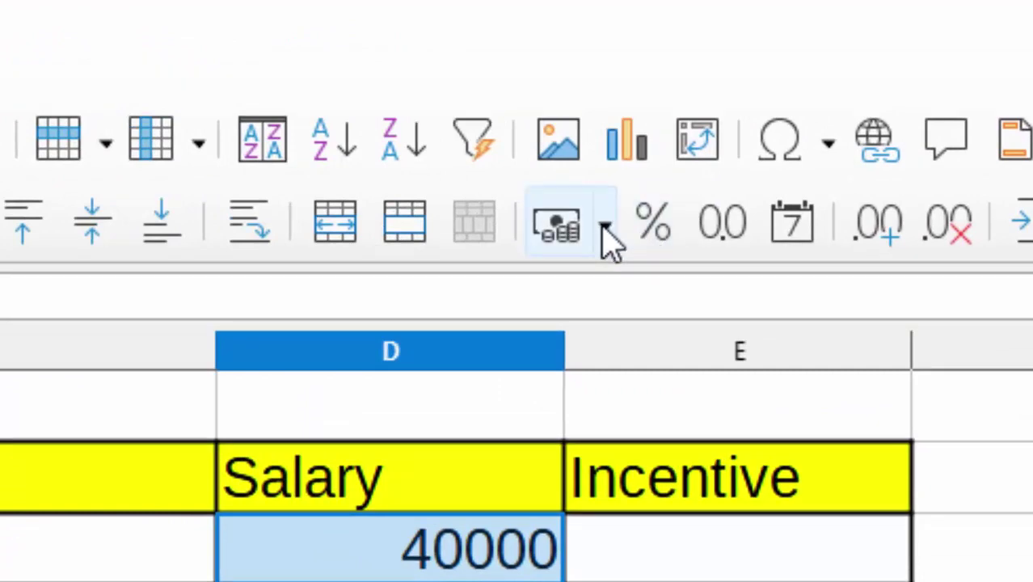
click(605, 227)
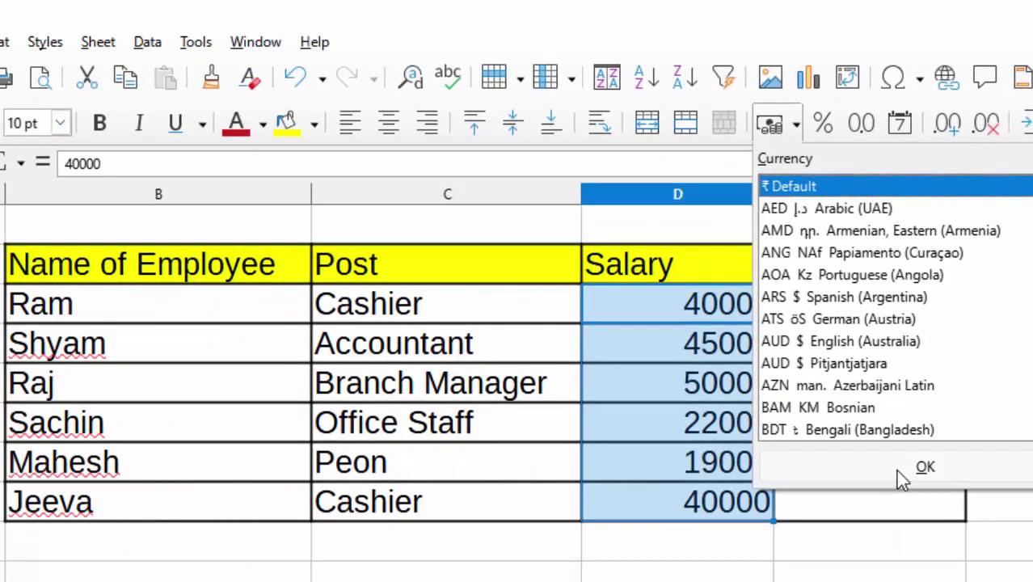
click(897, 470)
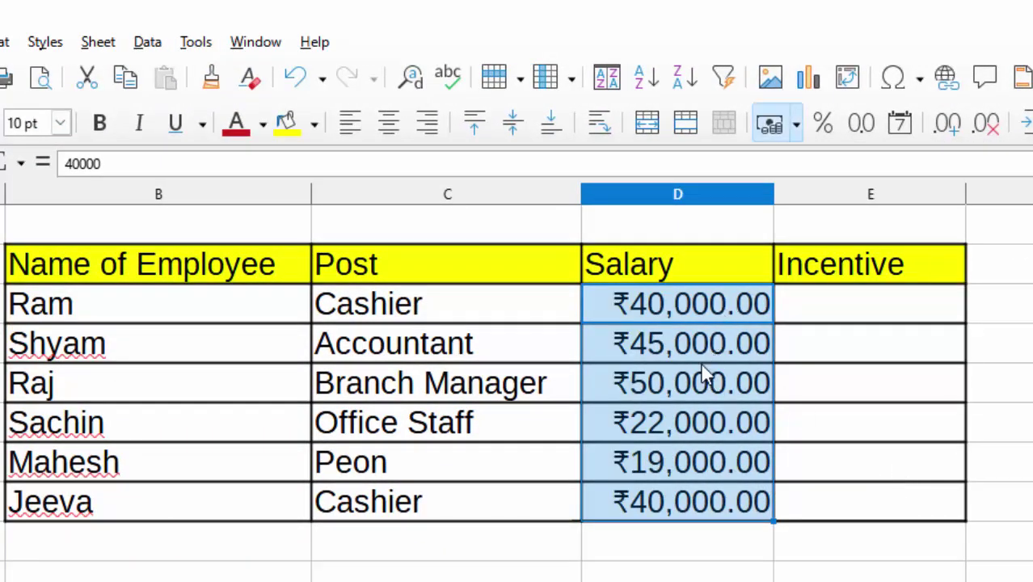
In E3, begin Ram's incentive formula with =IF(D3>=50000, as the first test
click(817, 299)
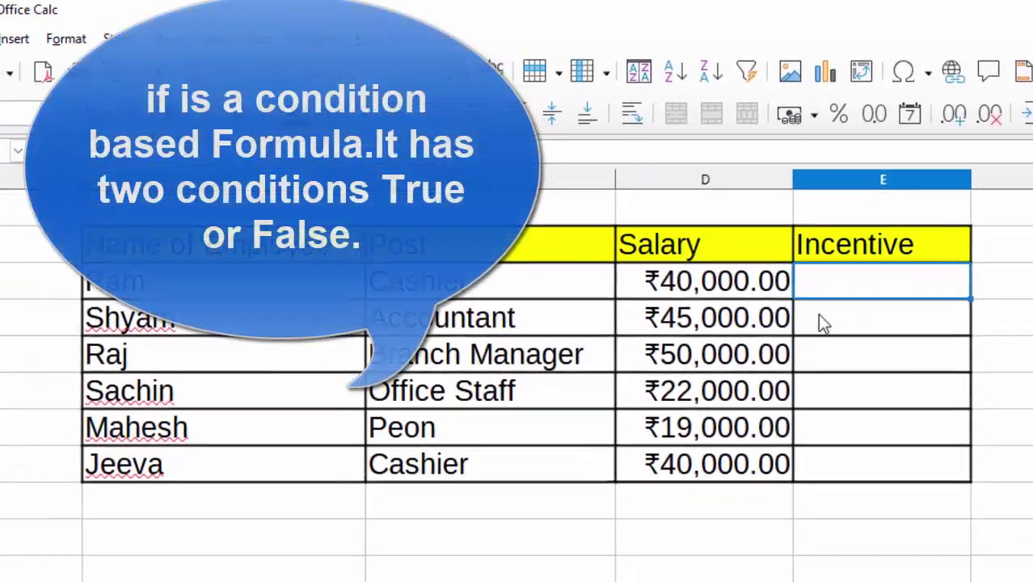
text(=i)
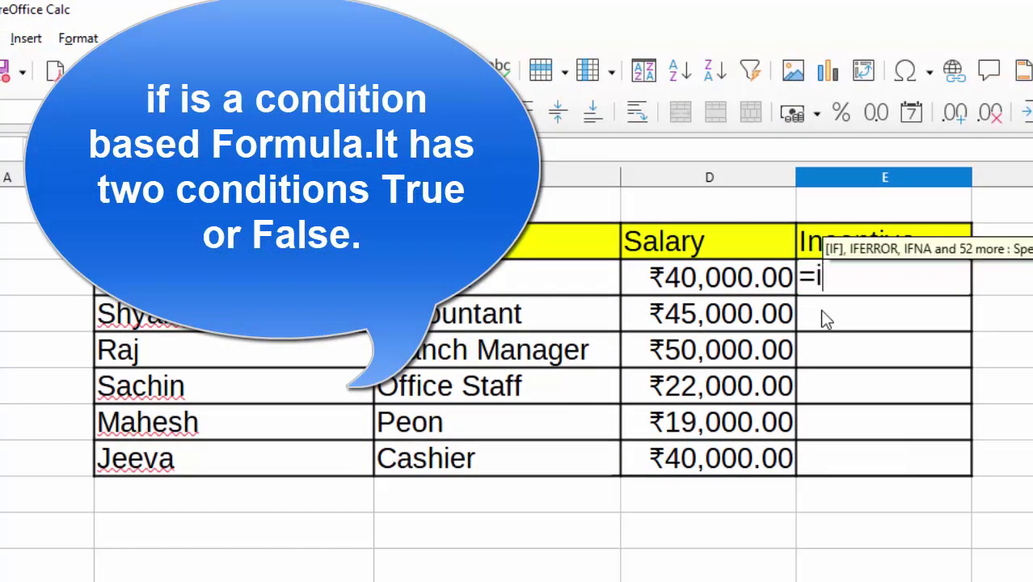
text(f()
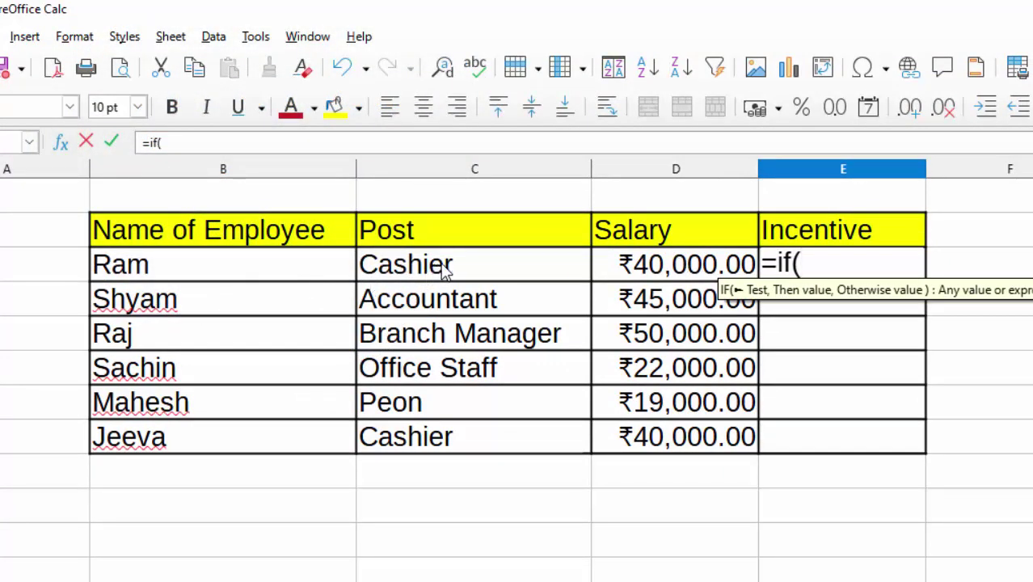
click(679, 275)
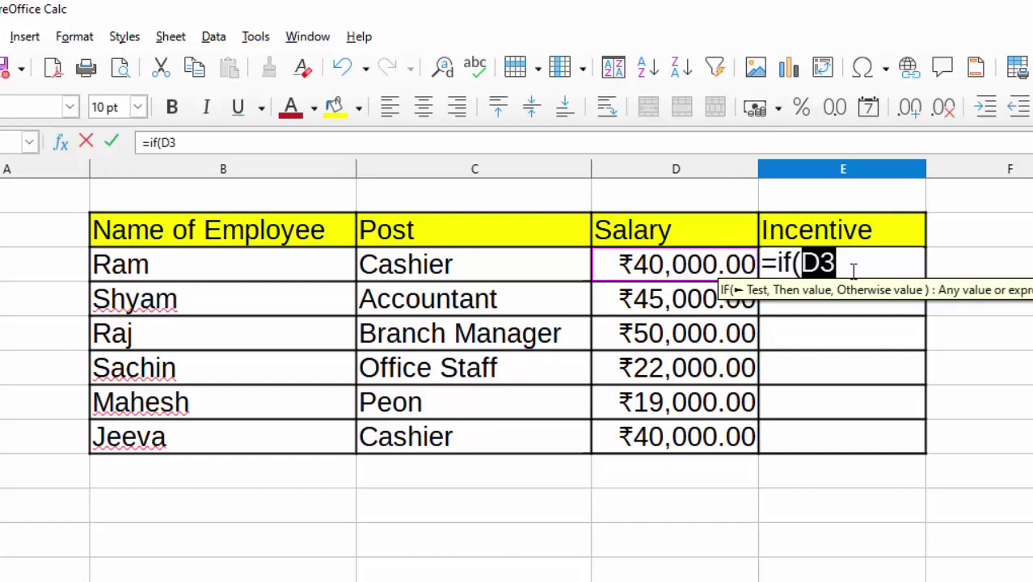
text(>)
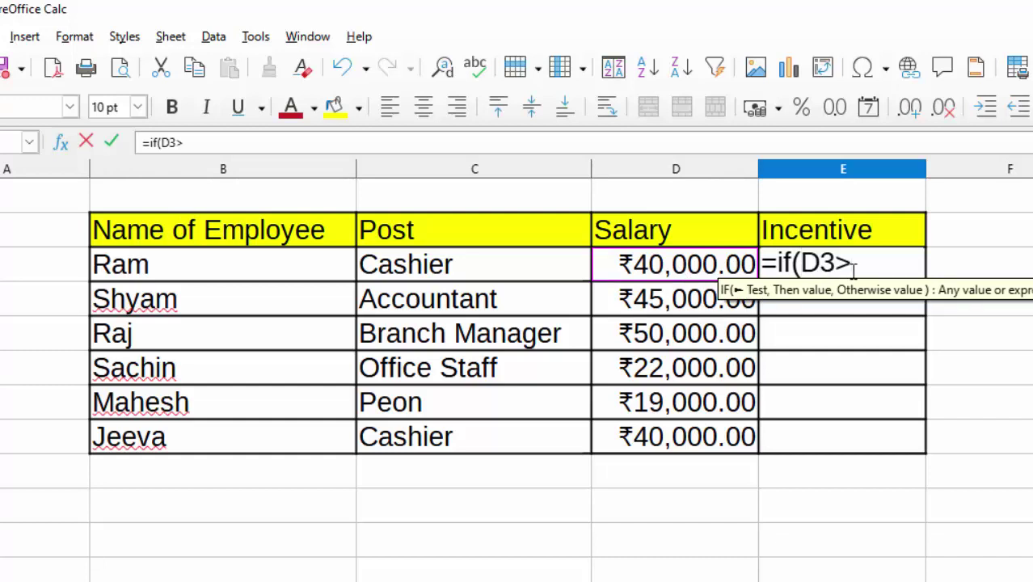
text(=)
text(500)
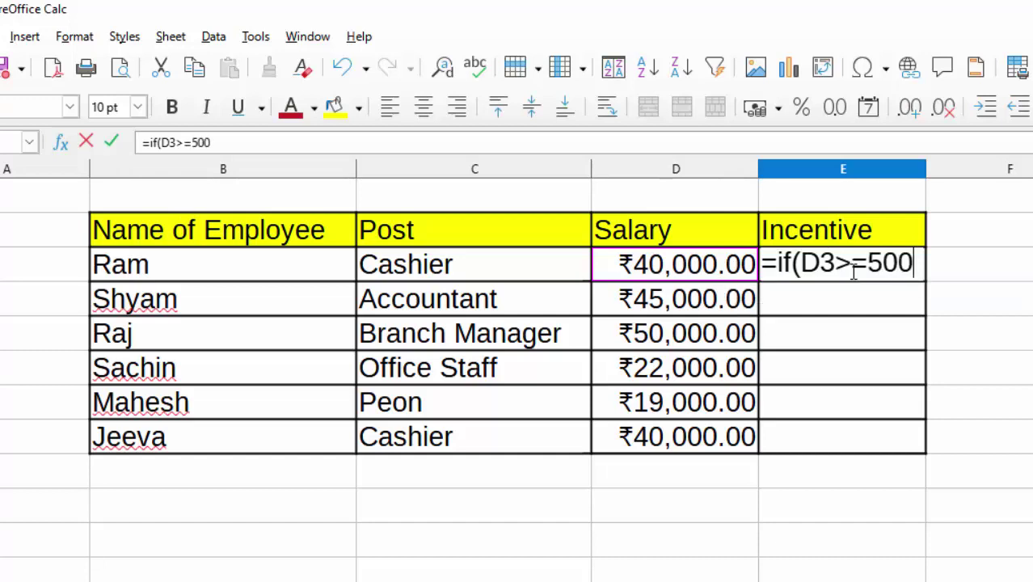
text(00)
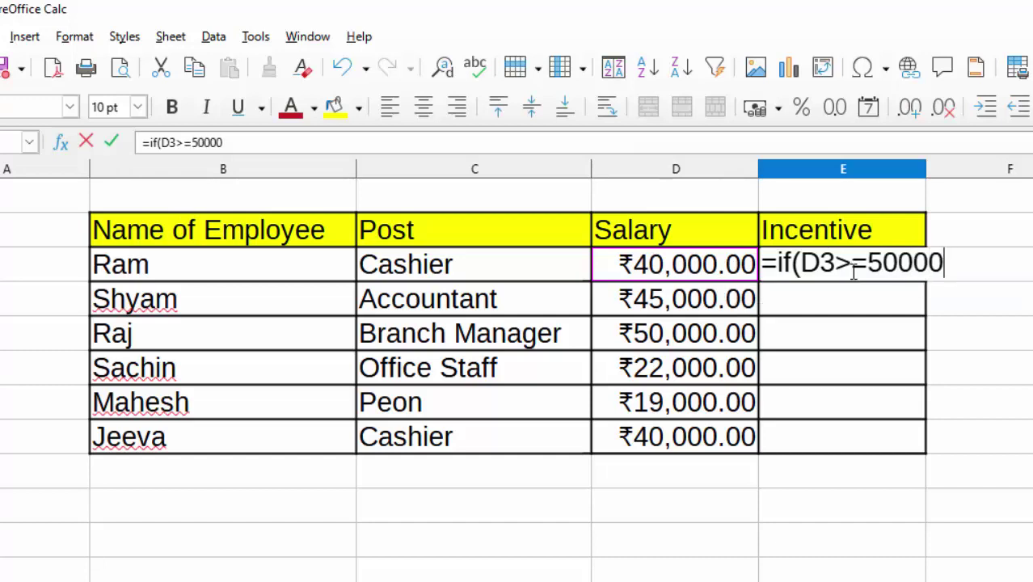
text(,)
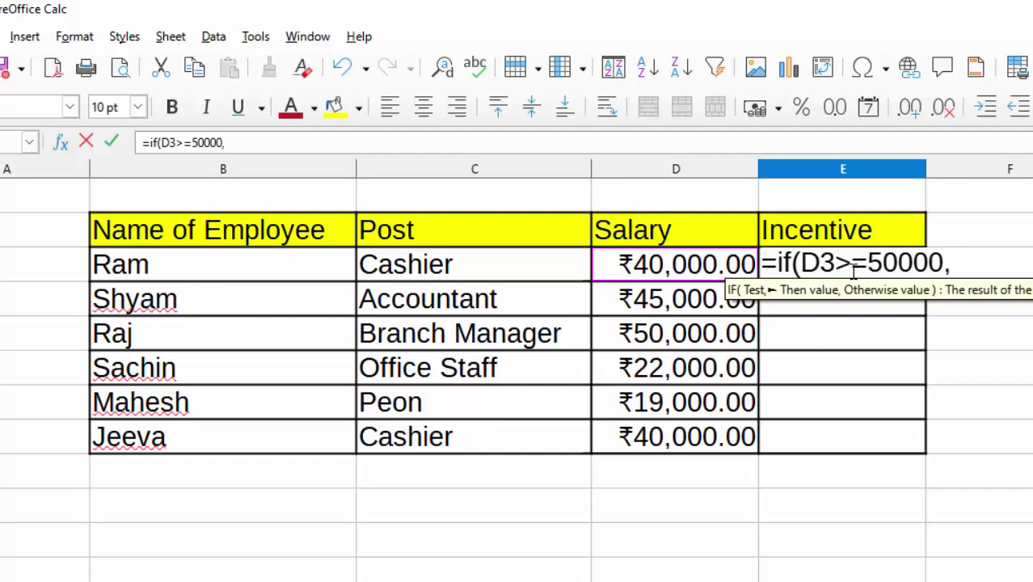
Continue E3's formula with "Two Percent",IF(D3>=40000,"One point five",IF( for the second tier
text(")
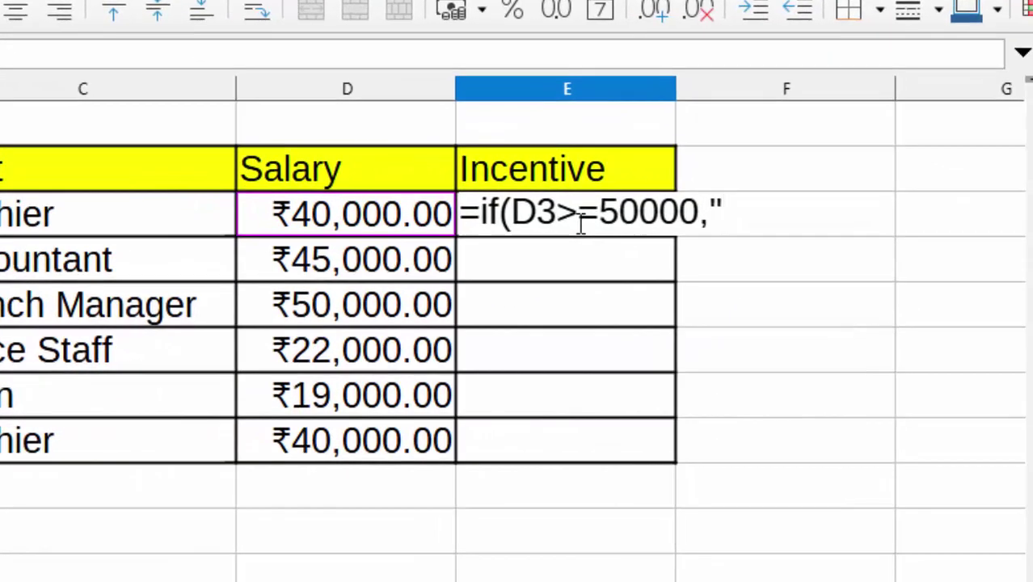
text(Two )
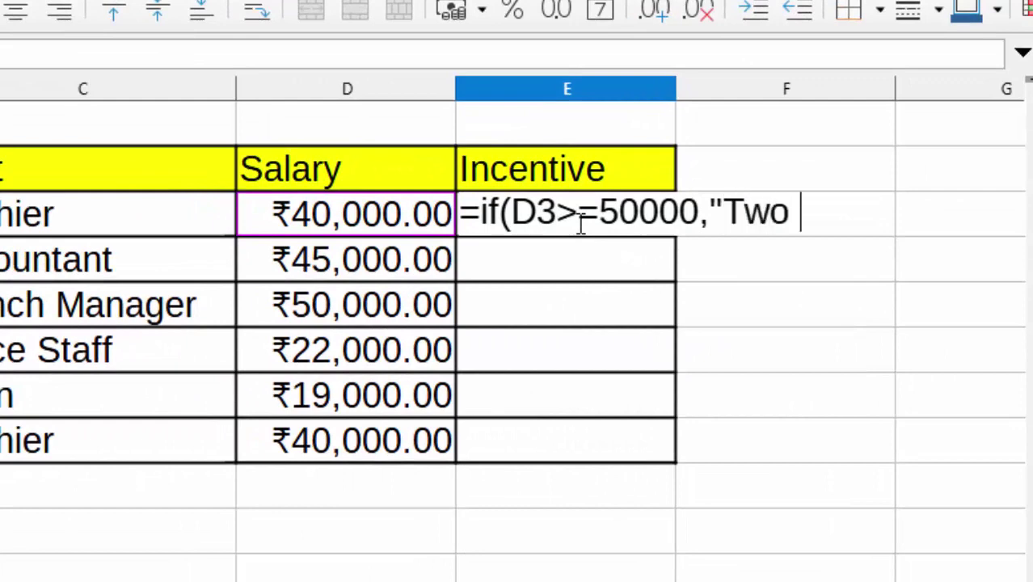
text(Per)
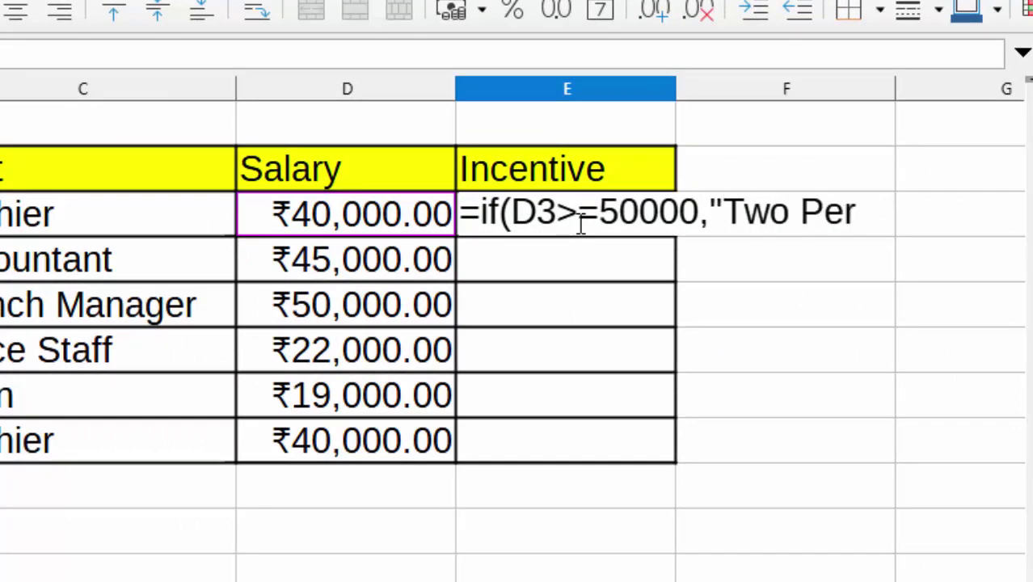
text(cent)
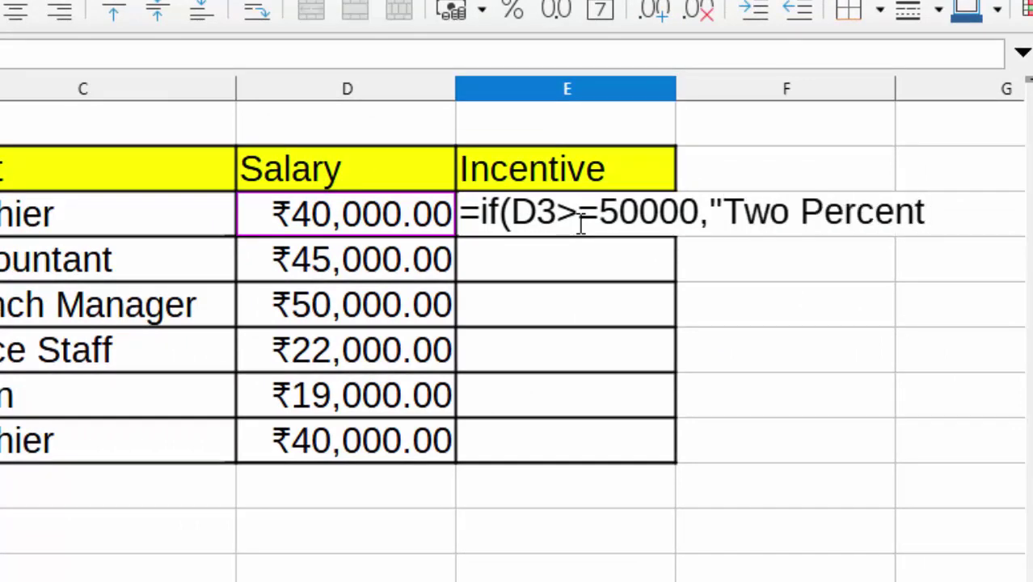
text(",)
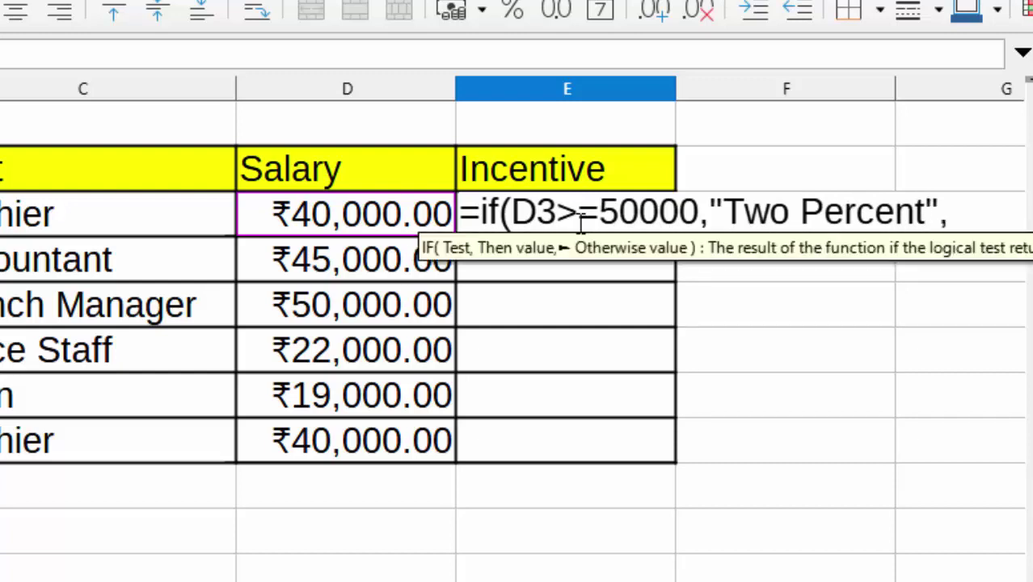
text(i)
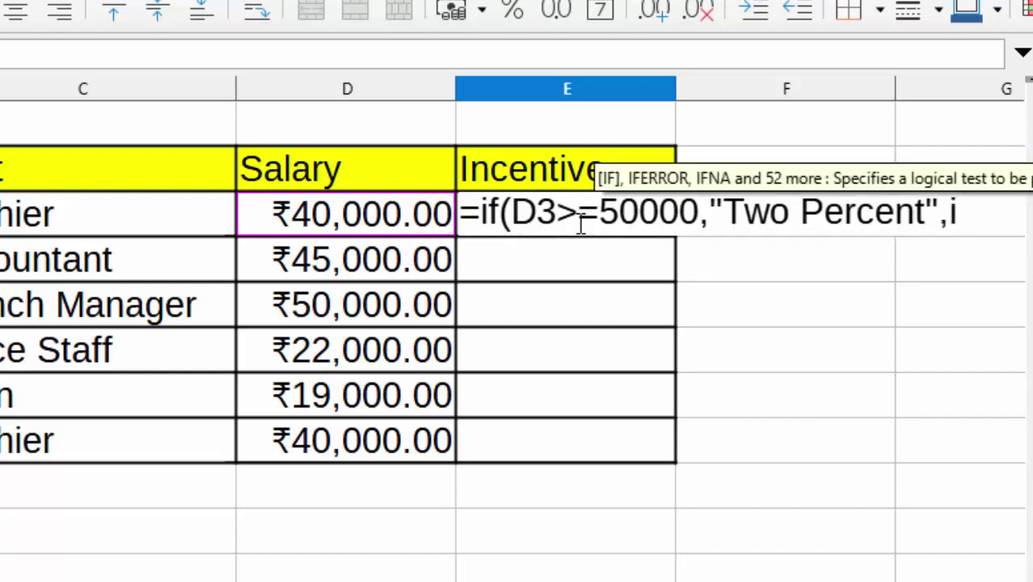
text(f)
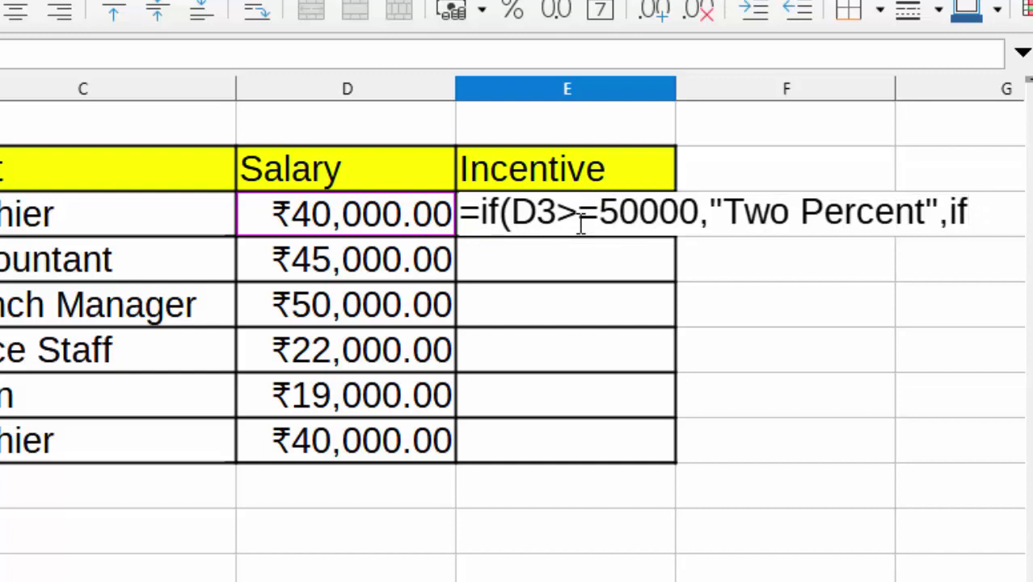
text(()
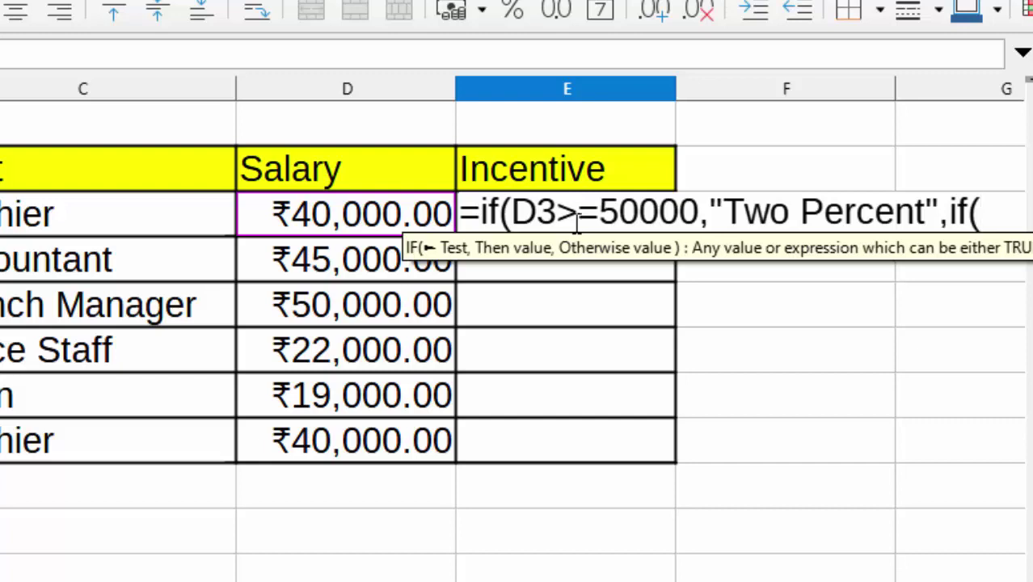
click(321, 219)
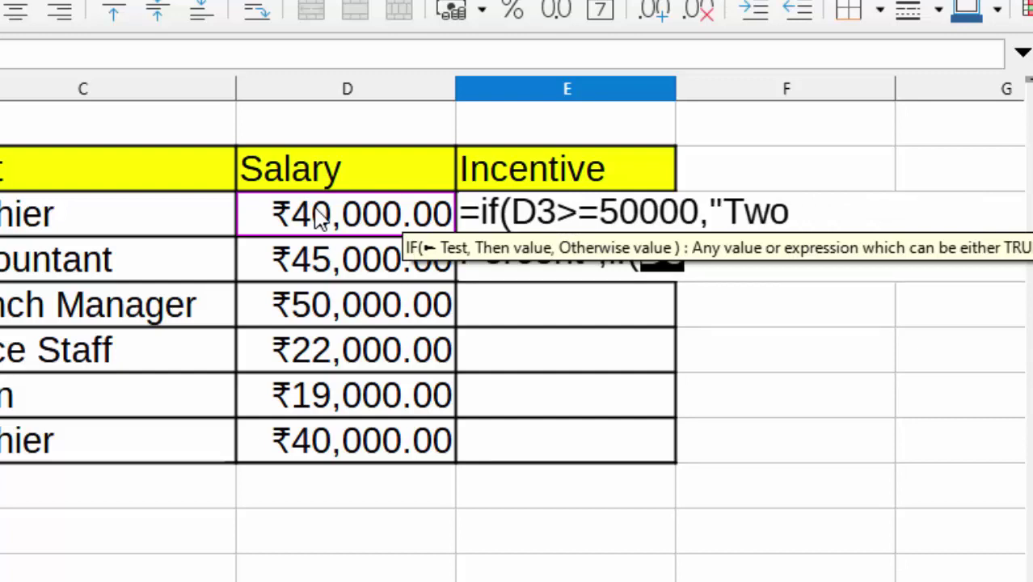
click(717, 260)
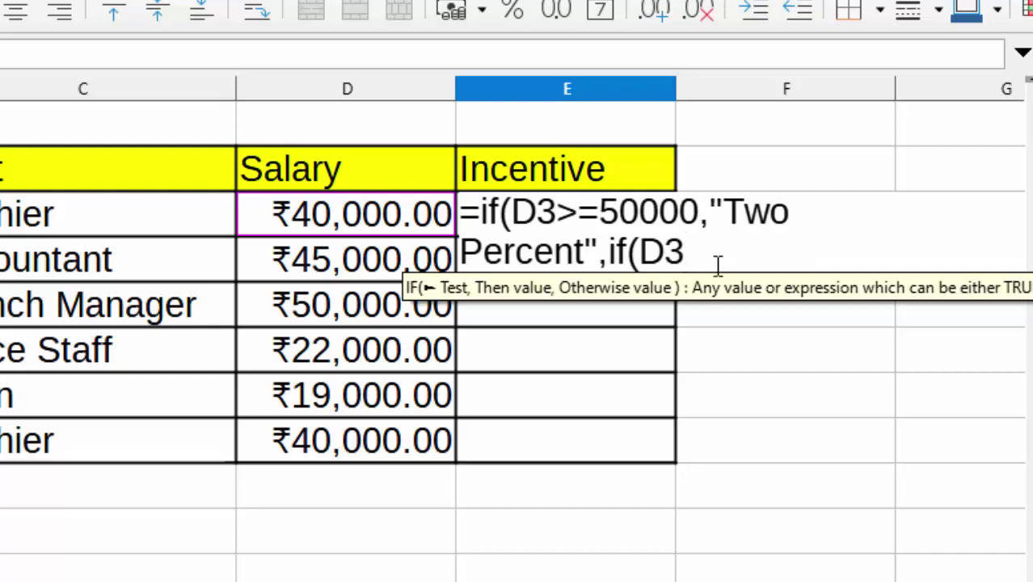
text(>=)
text(400)
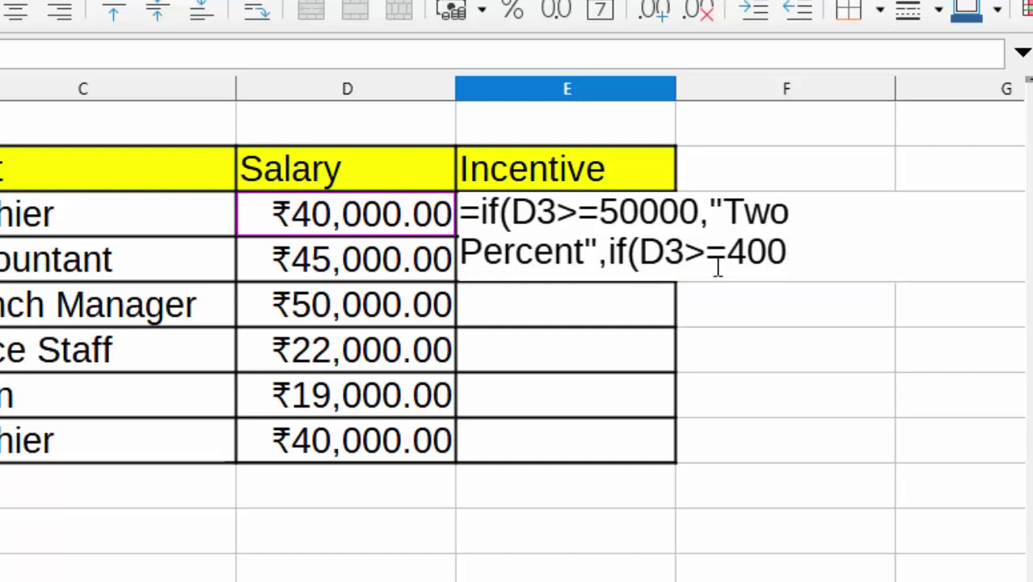
text(00)
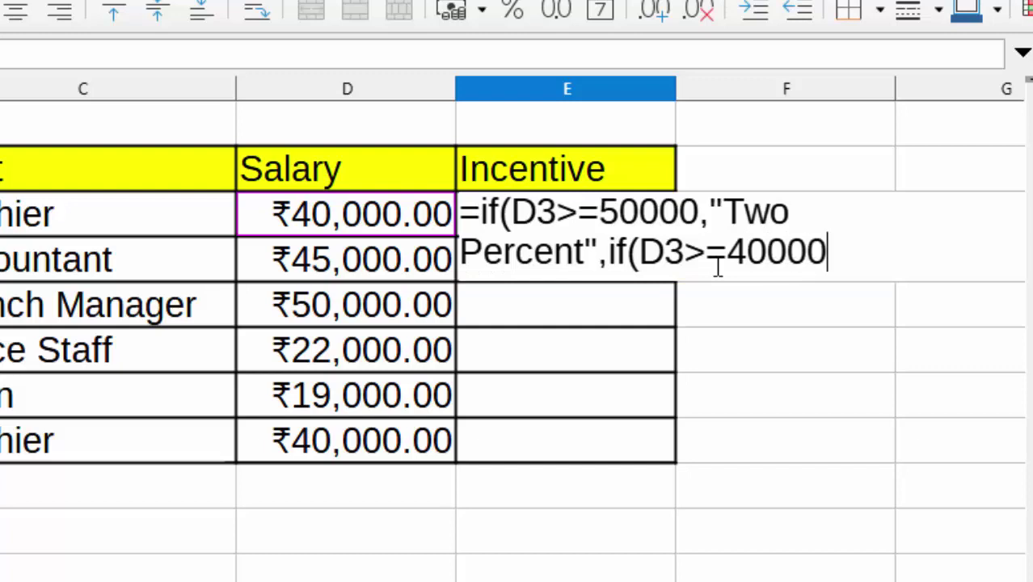
text(,)
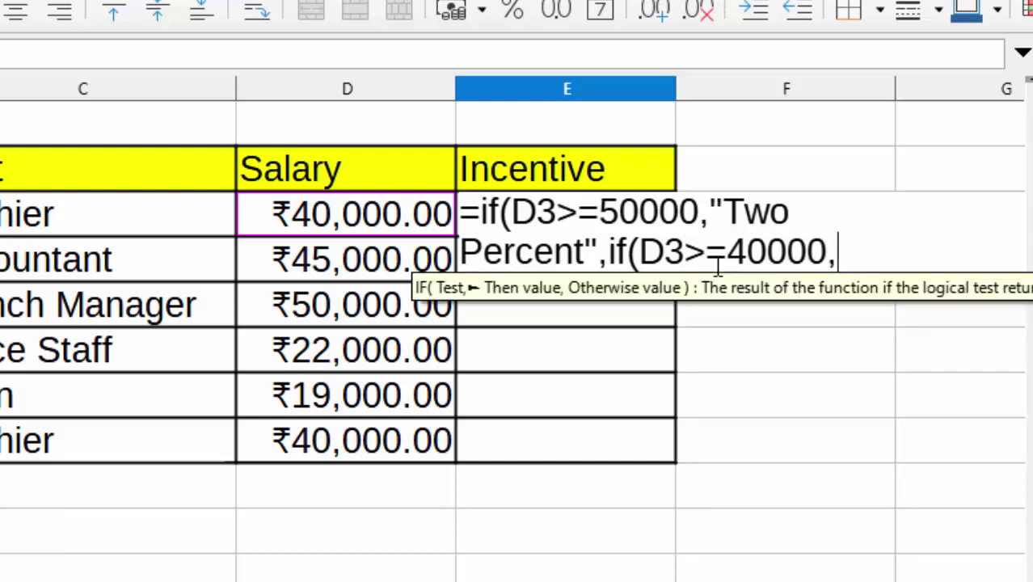
text(")
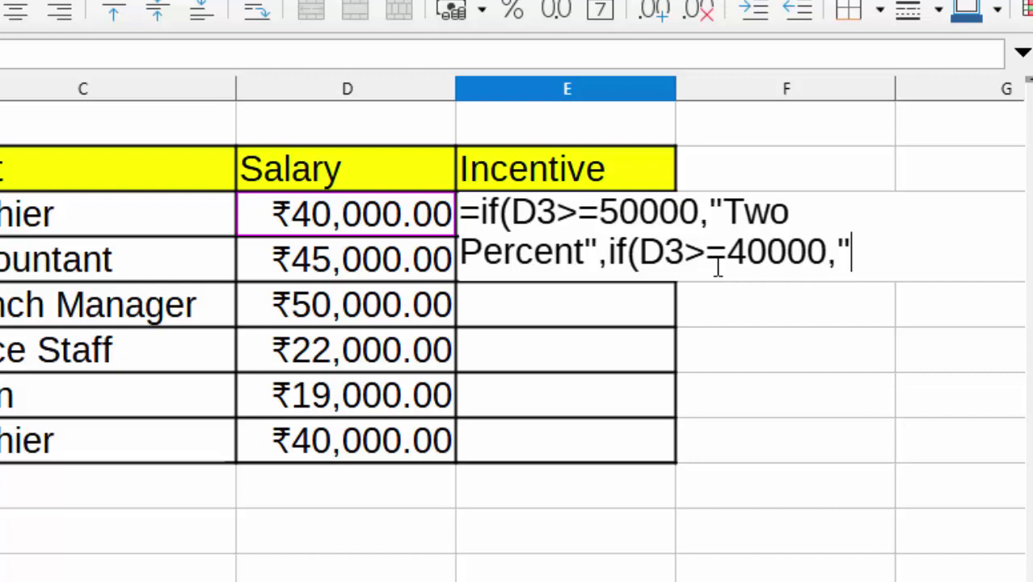
text(One )
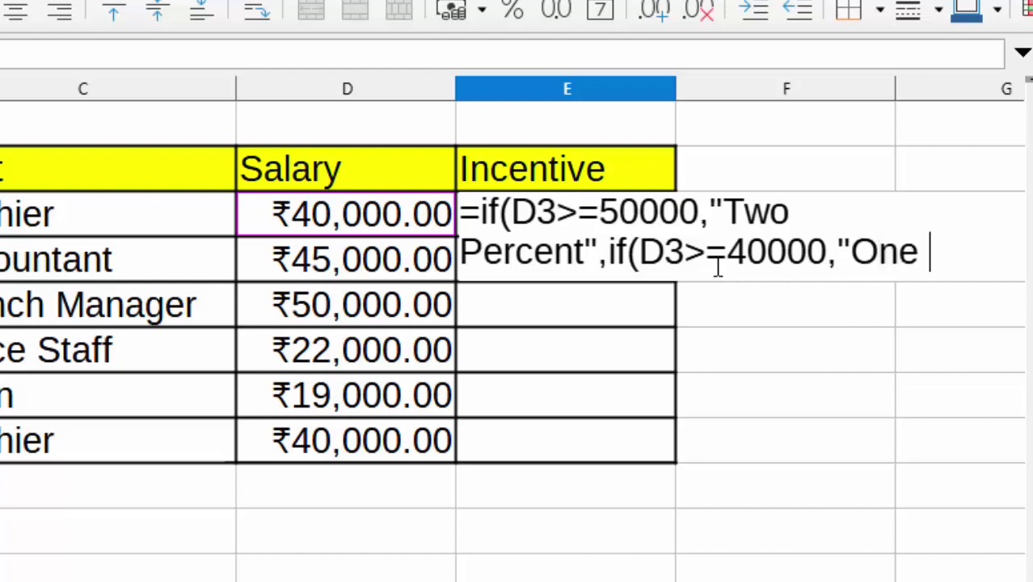
text(point )
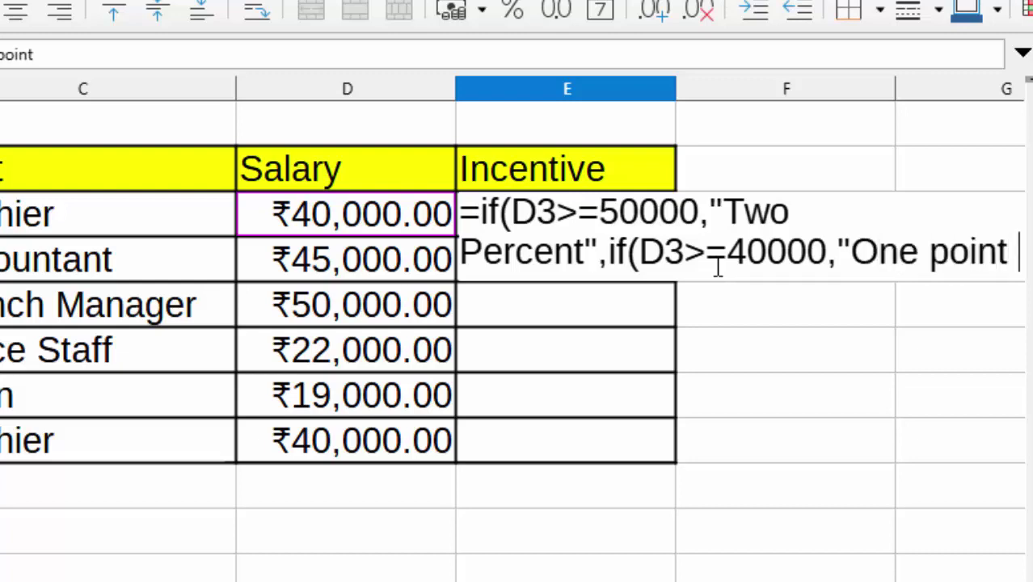
text(five")
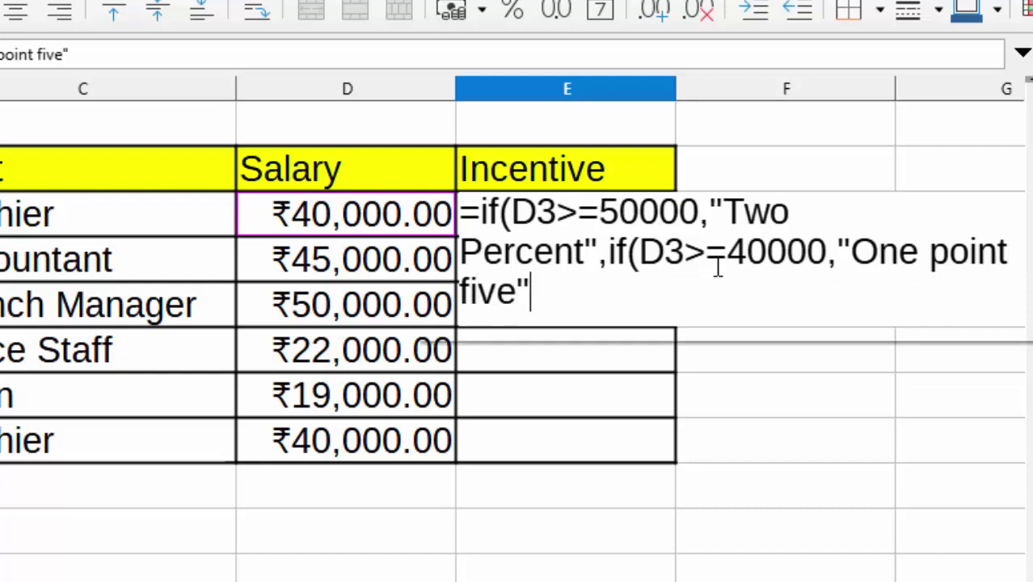
text(,)
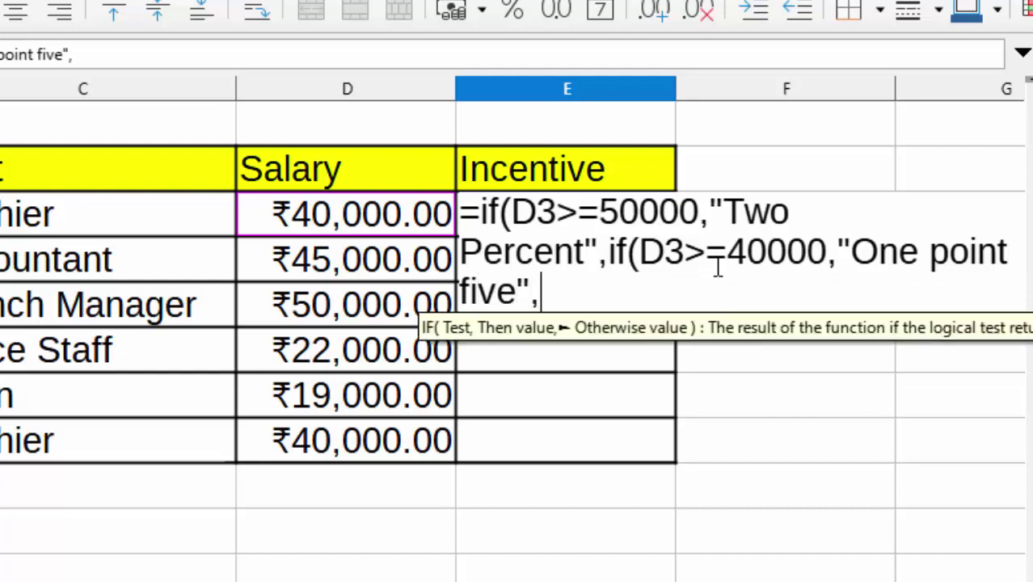
text(if()
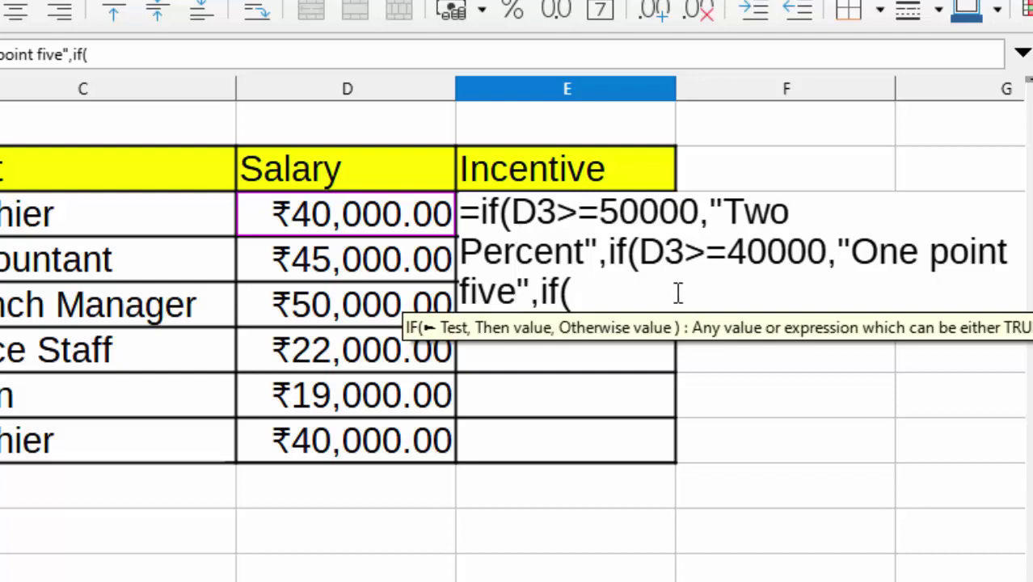
Fix the mistyped 2000 and add D3>=20000,"One Percent","Zero" as the final tier
text(20)
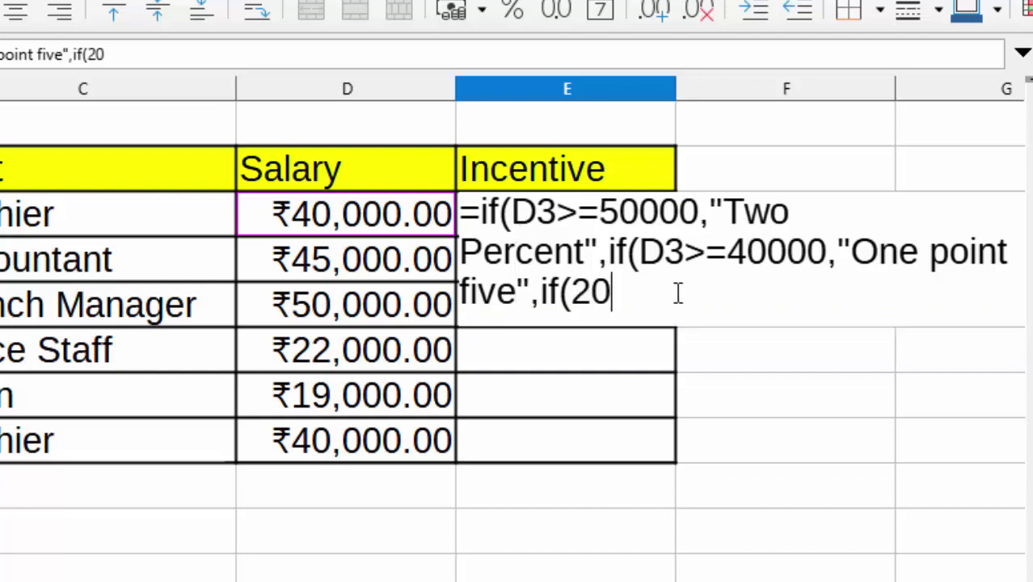
text(00)
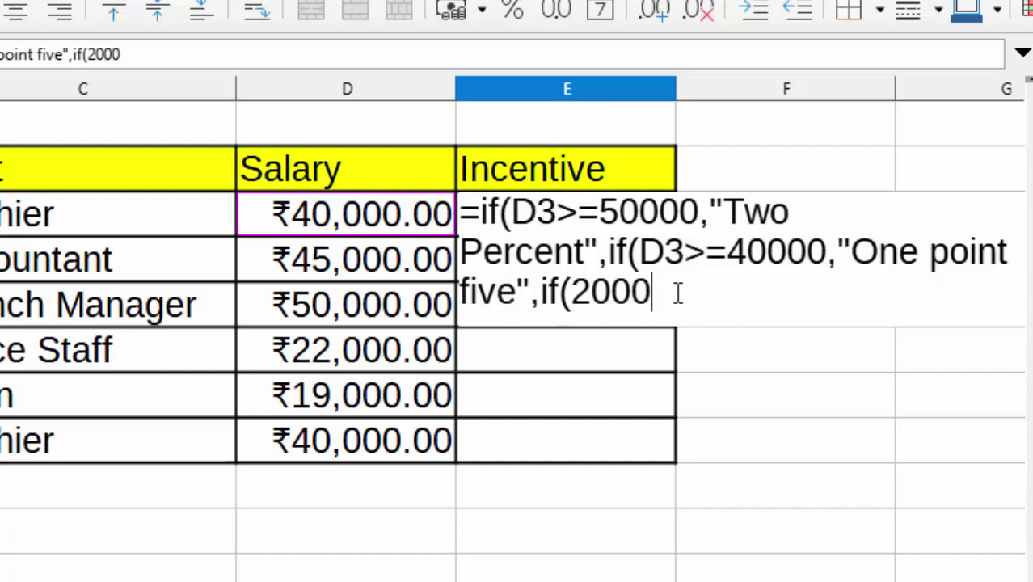
key(BackSpace)
key(BackSpace)
key(BackSpace)
key(BackSpace)
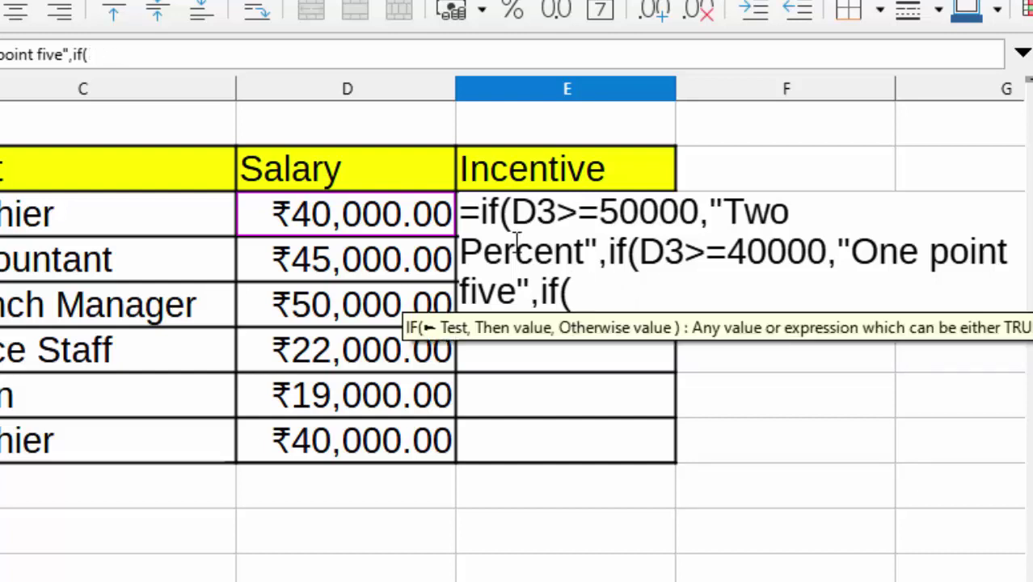
click(369, 214)
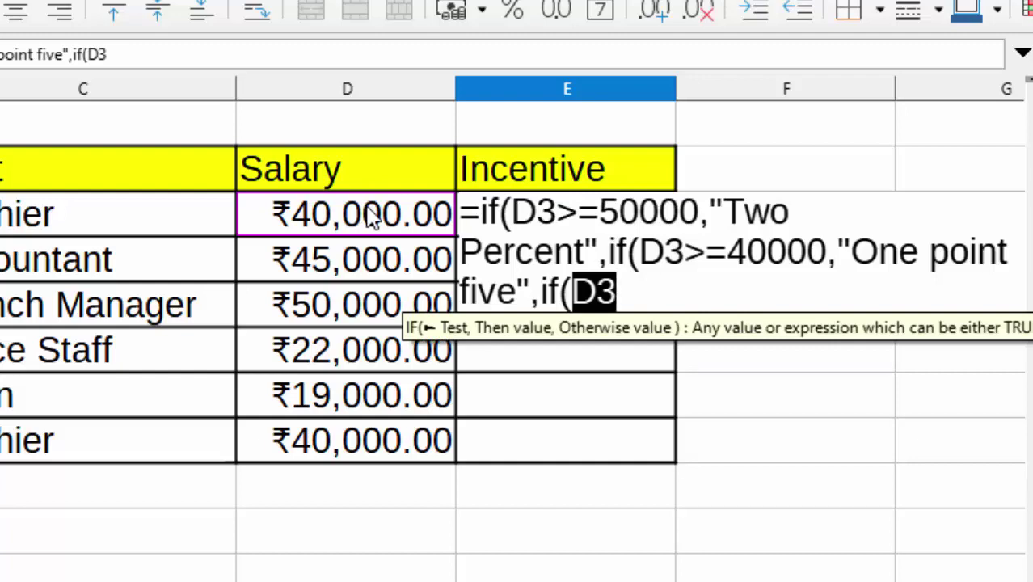
text(>=)
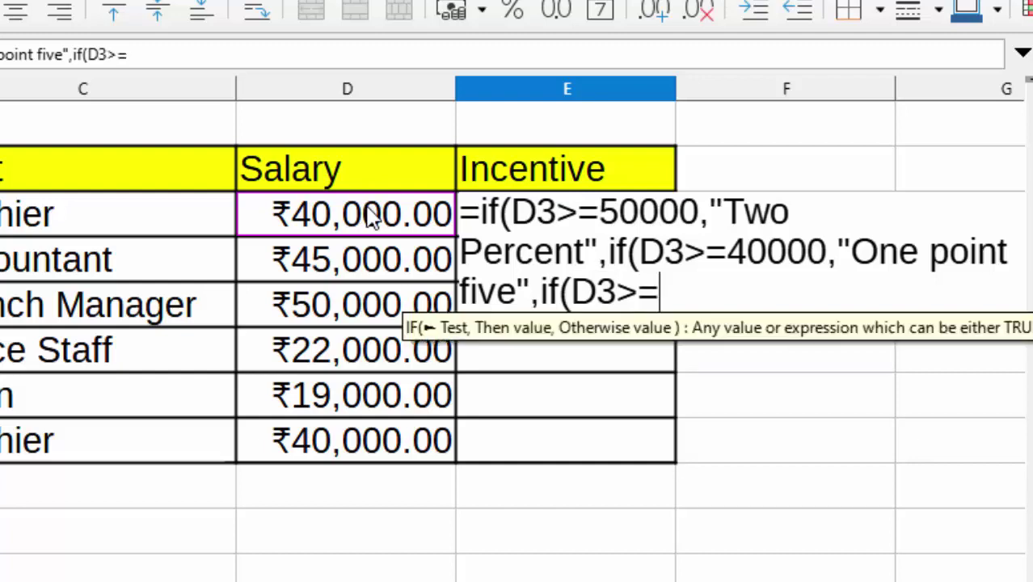
text(20000)
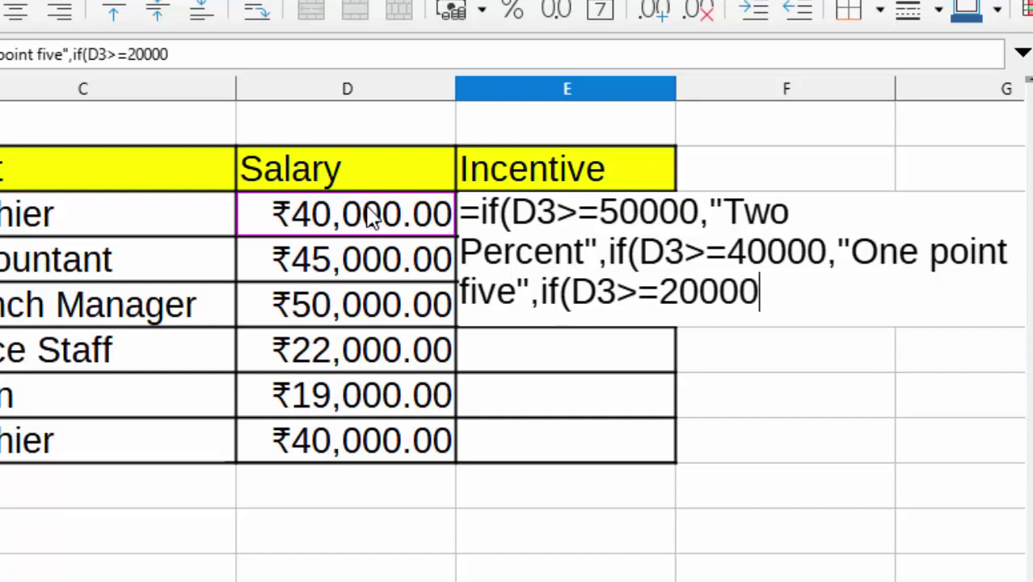
text(,")
text(O)
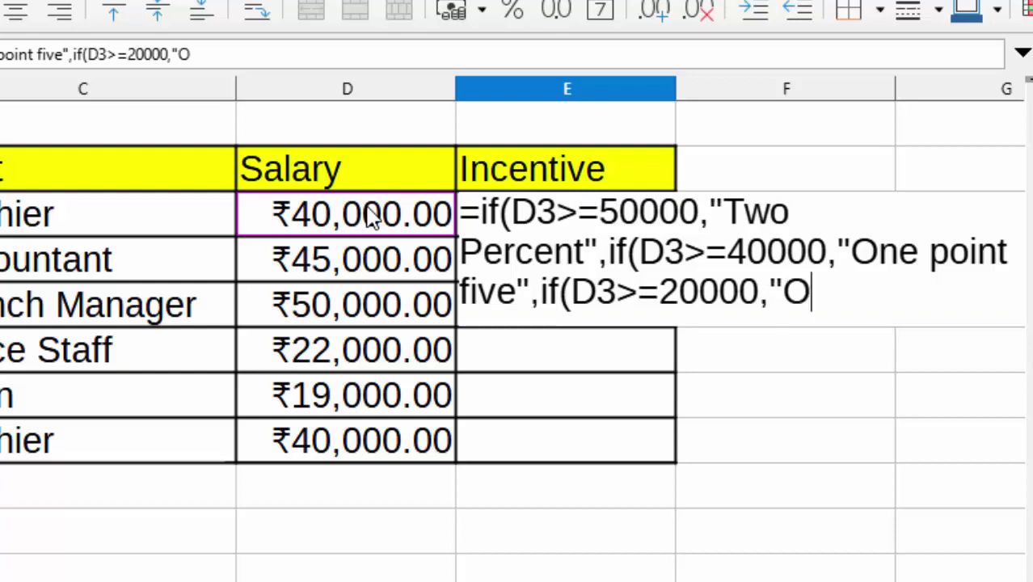
text(ne Pe)
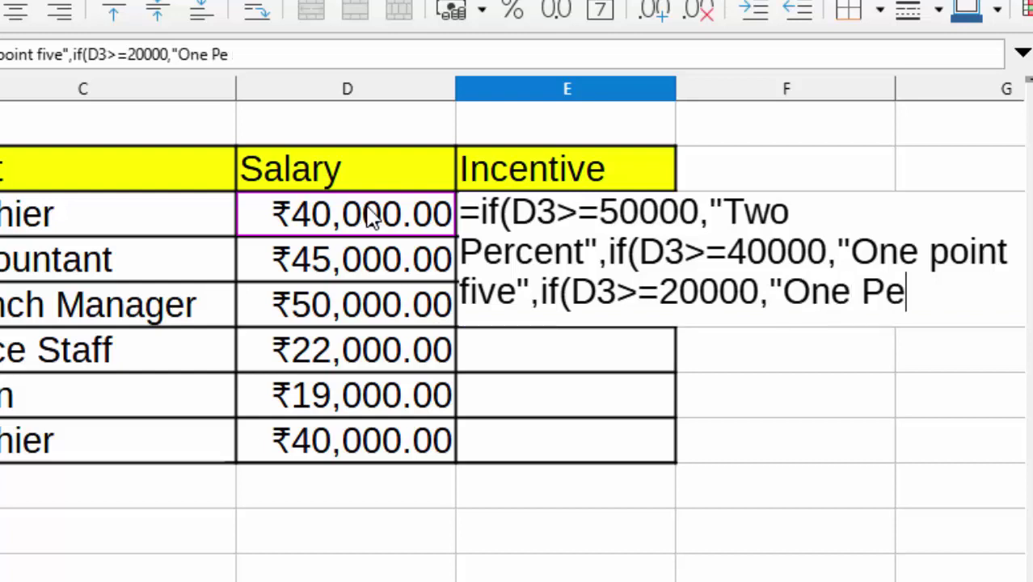
text(r)
text(cent)
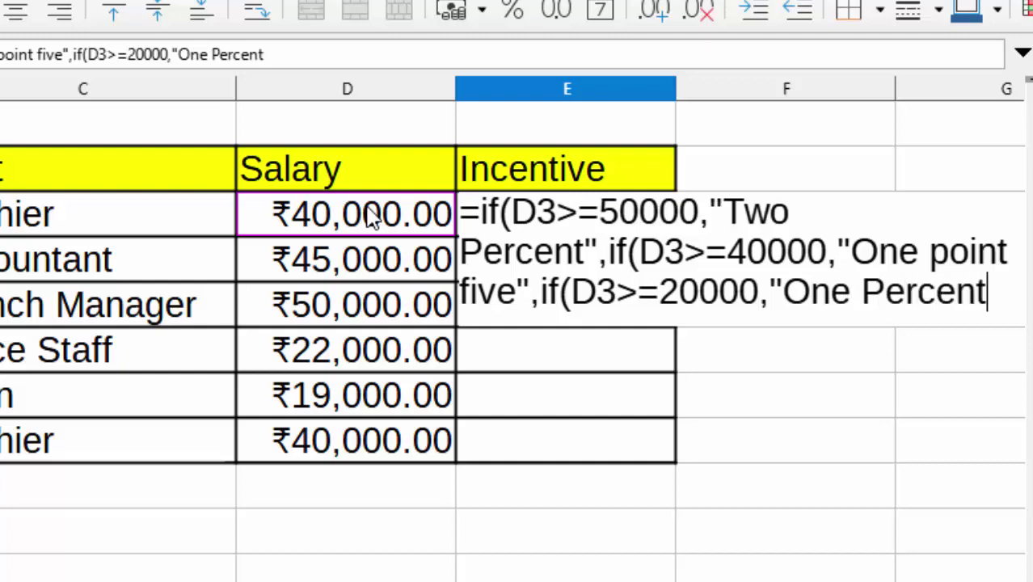
text(",)
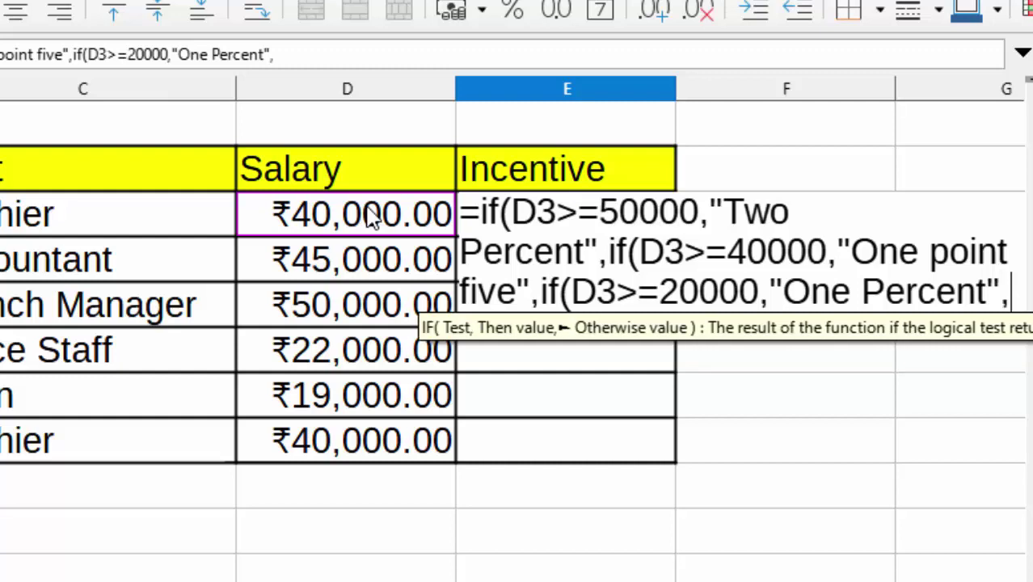
text(")
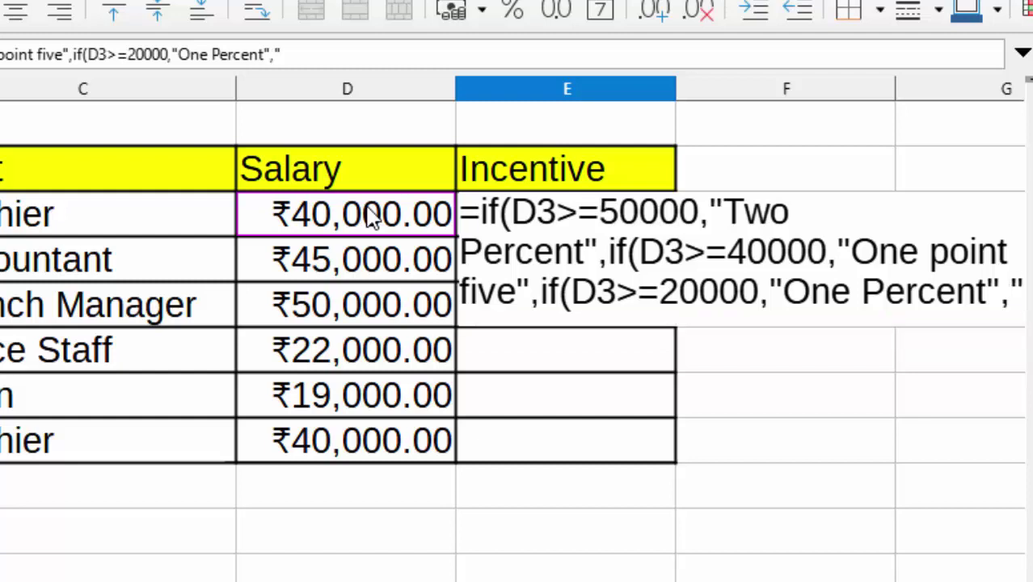
text(Zero)
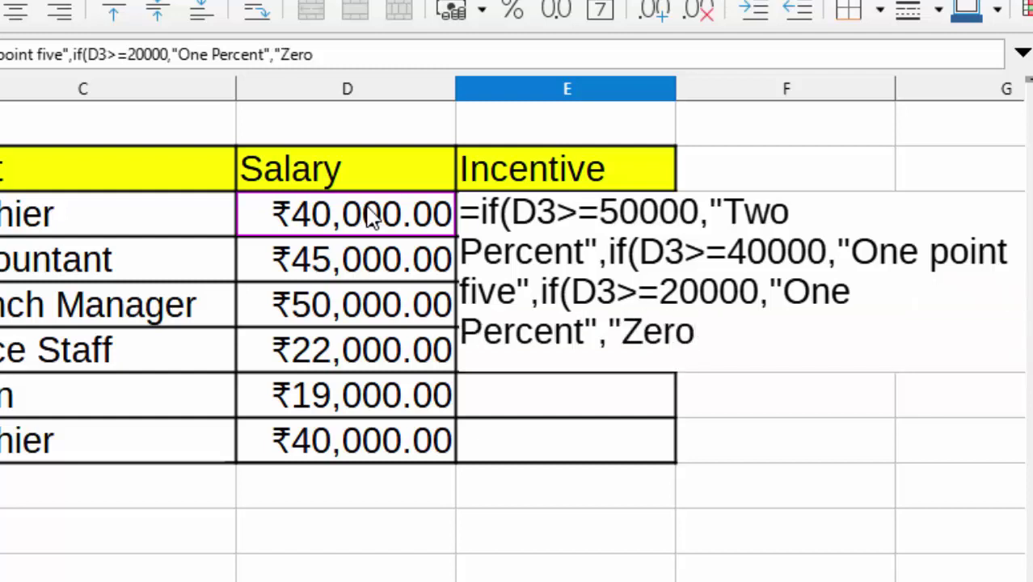
text(")
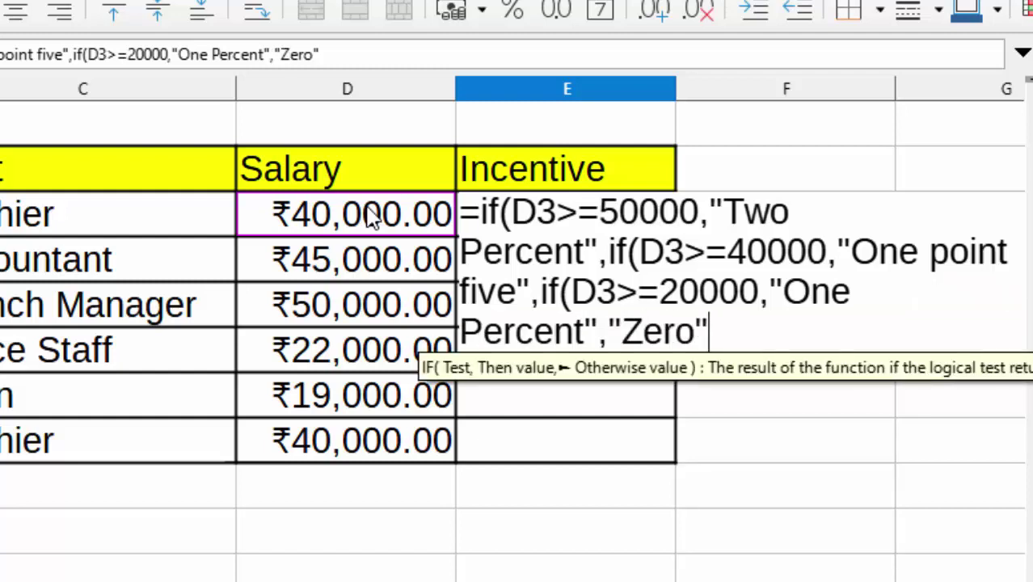
text())
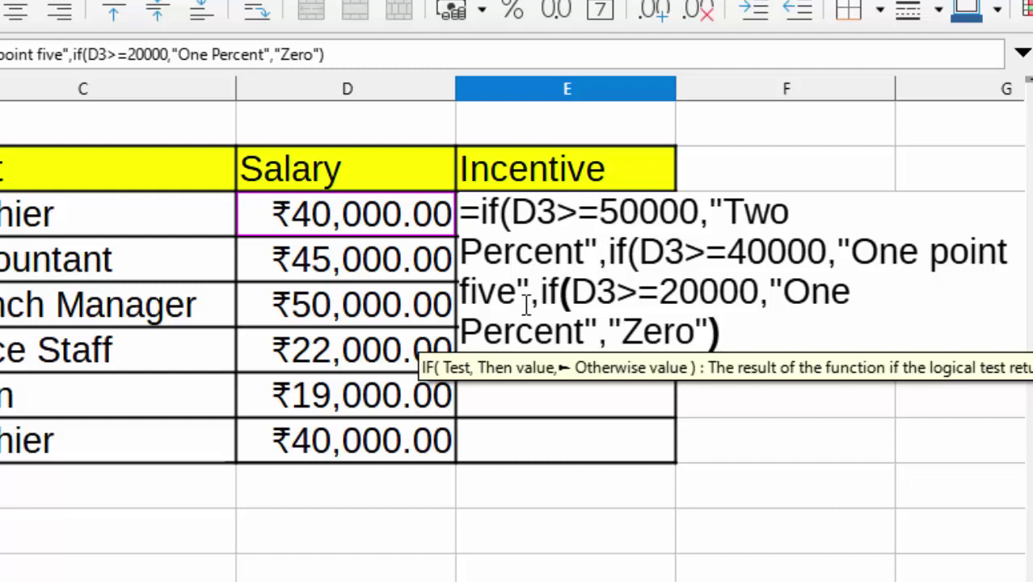
Add the closing parentheses so all three nested IFs in E3 are closed
text()))
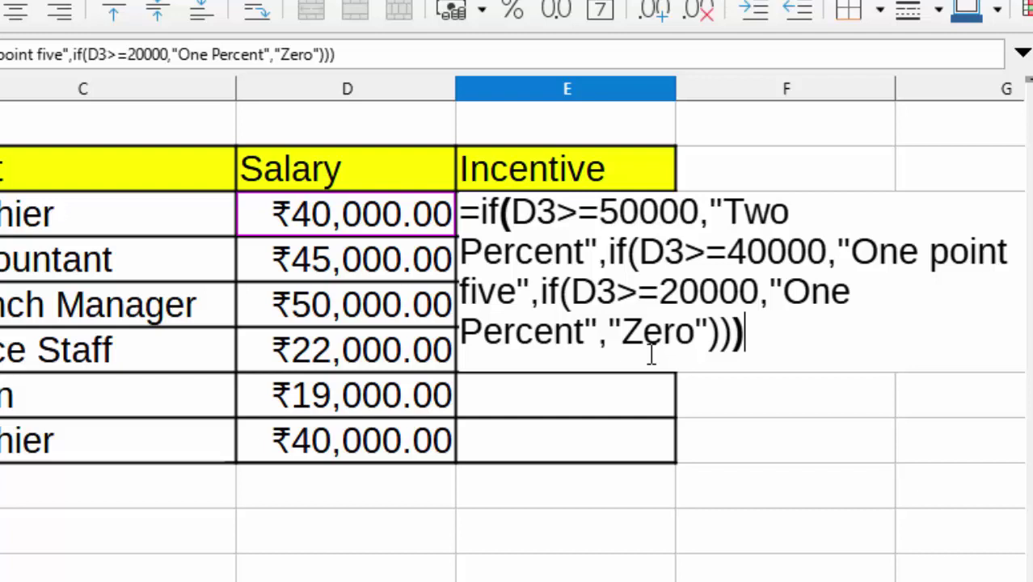
Enter E3's formula, widen column E, and fill the formula down to E8
key(Return)
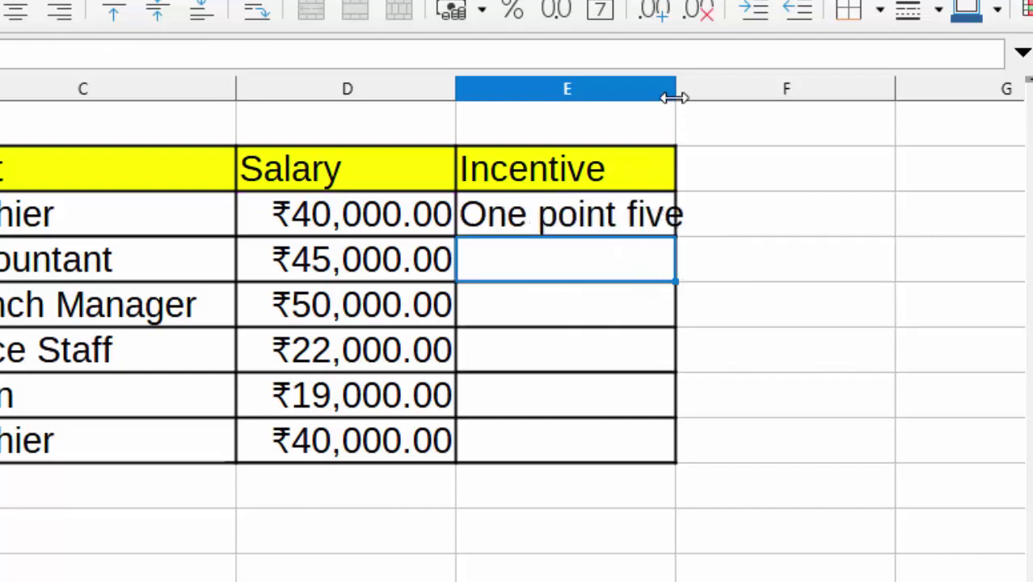
drag(676, 91, 720, 92)
click(916, 198)
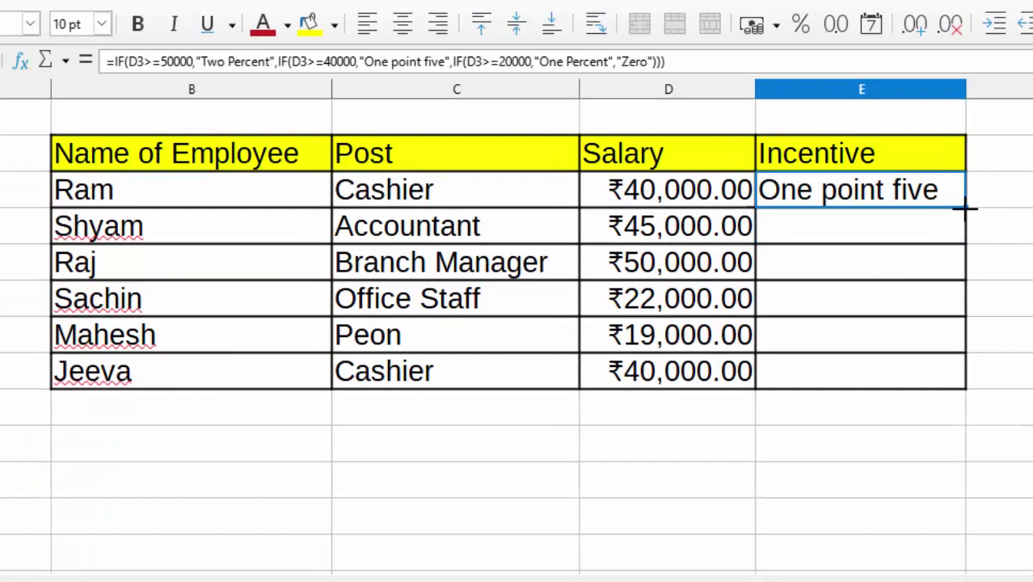
drag(965, 207, 942, 385)
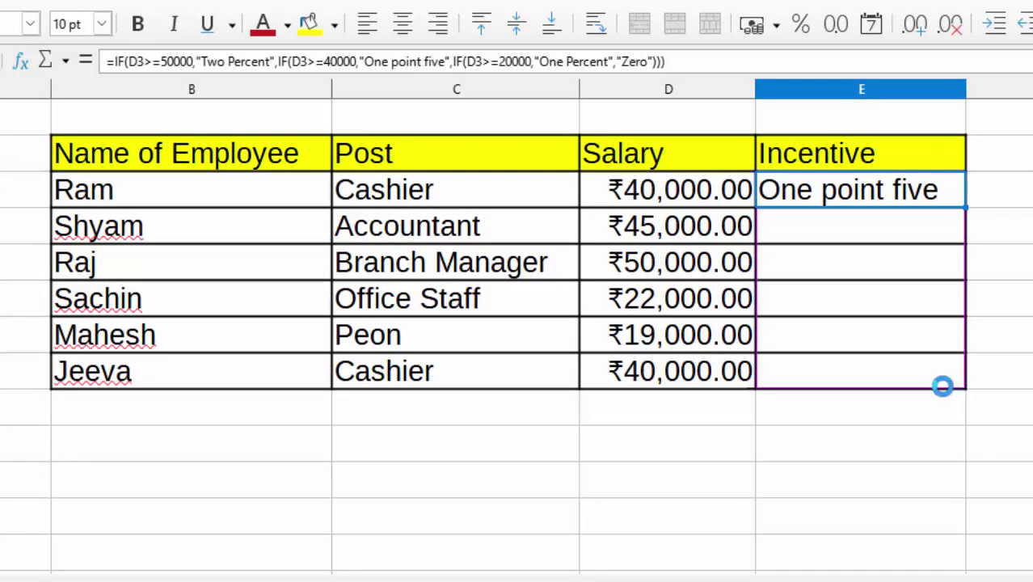